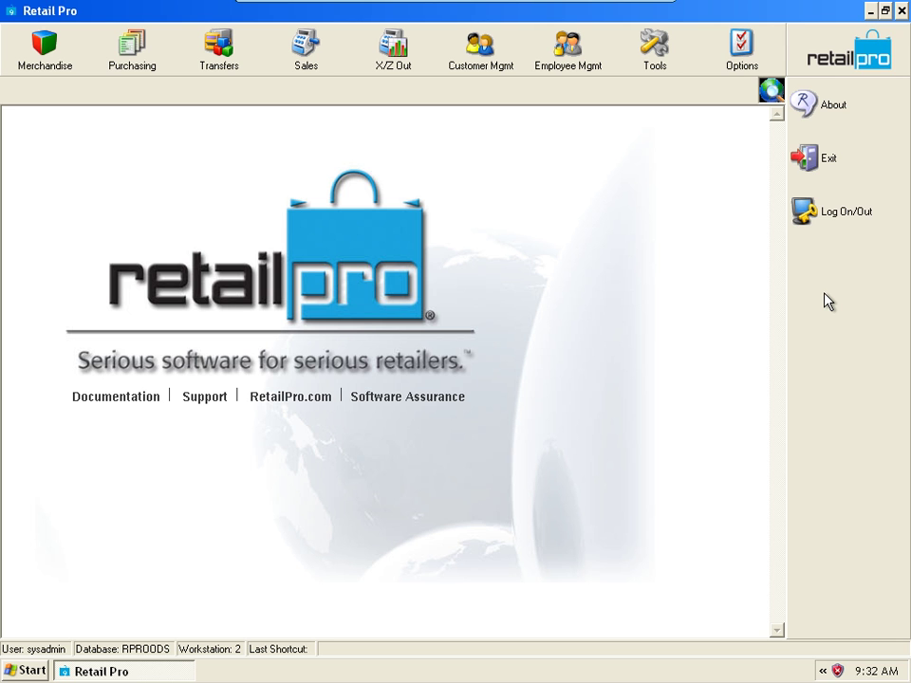
Step: Open System Preferences at Local Preferences > Merchandise > Pricing > General to show the price levels
click(748, 66)
click(756, 133)
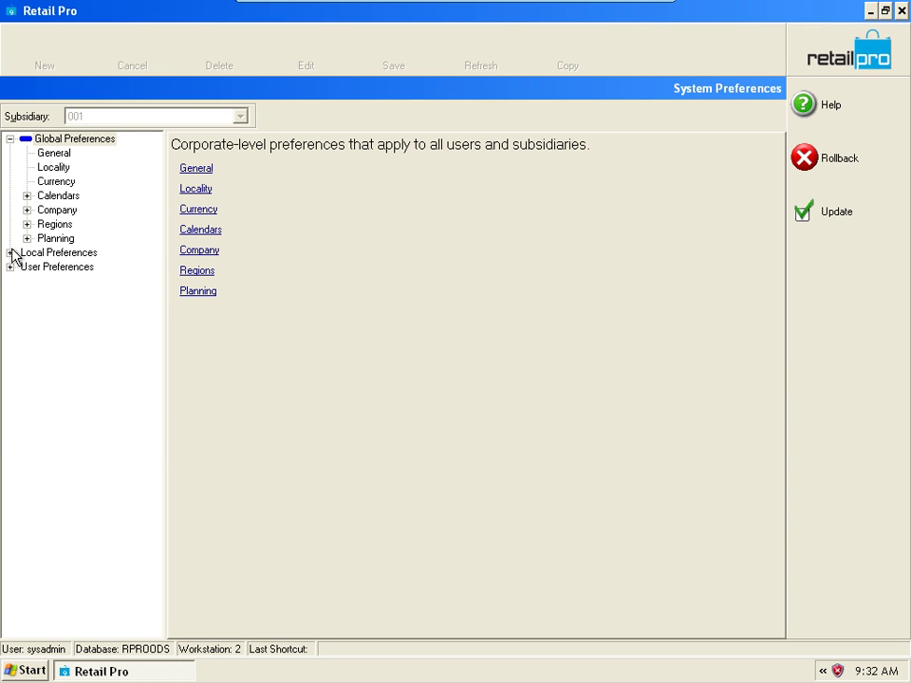
click(10, 252)
click(27, 323)
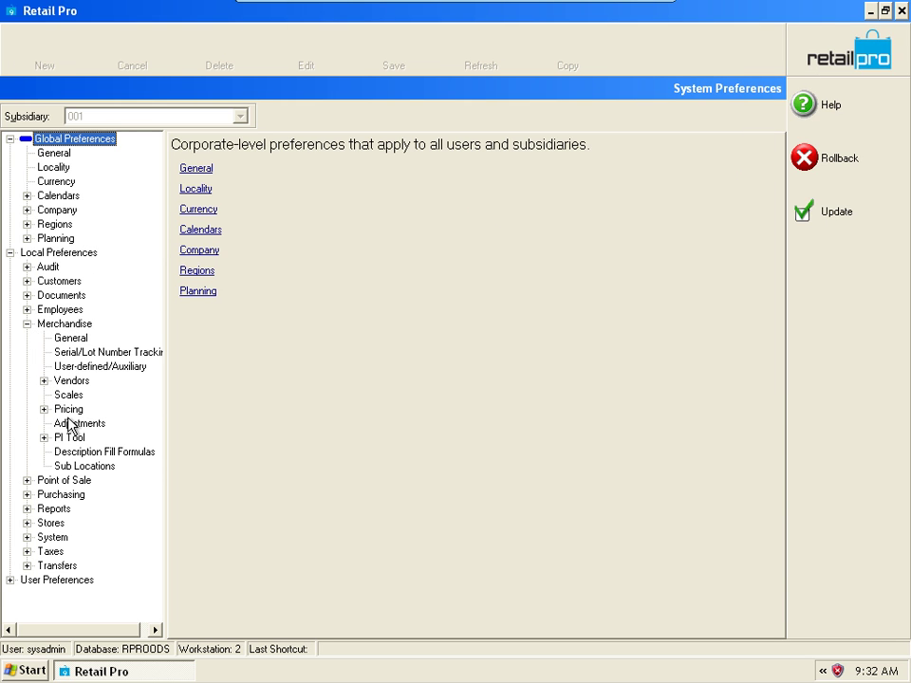
click(44, 409)
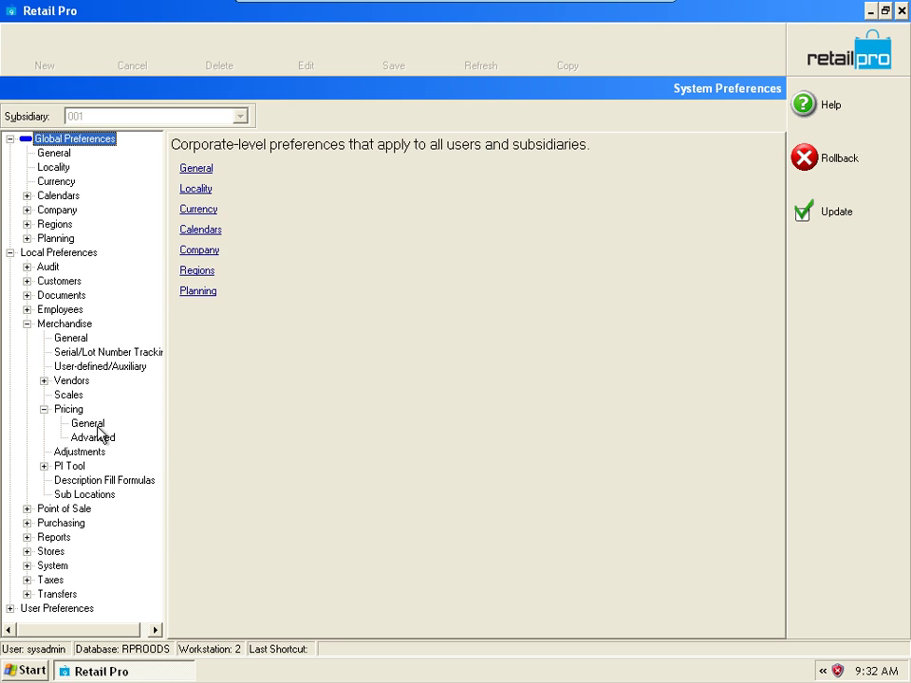
click(87, 423)
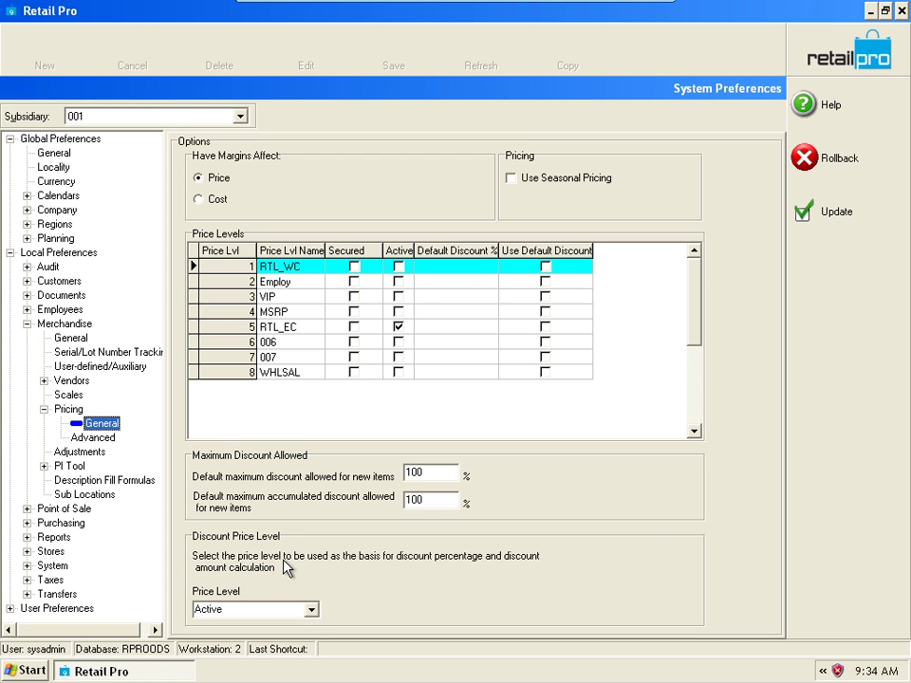
Step: Choose RTL_WC as the discount price level, then select the Employ, VIP and WHLSAL rows
click(310, 609)
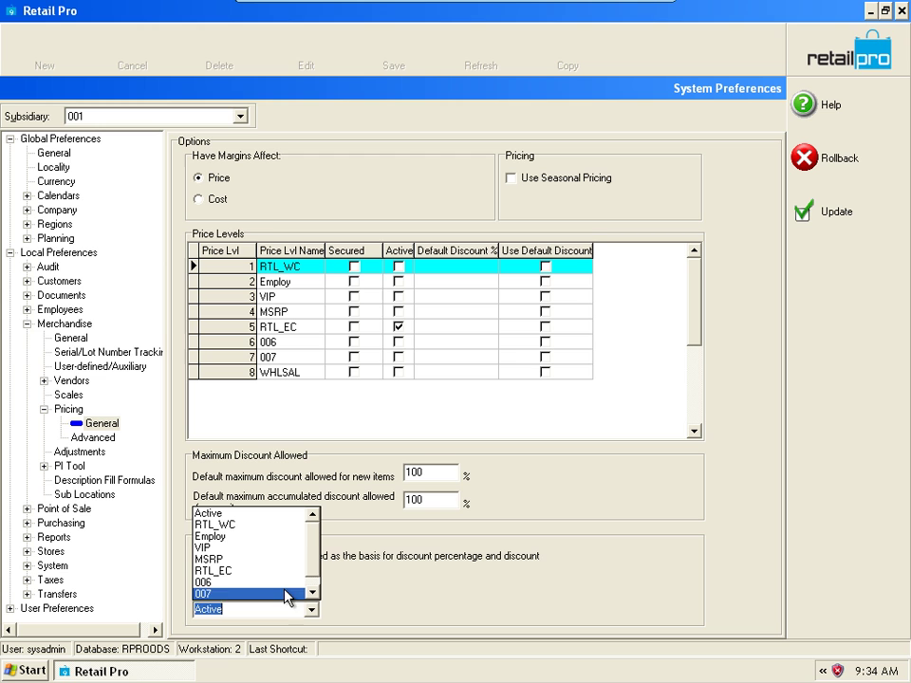
click(275, 525)
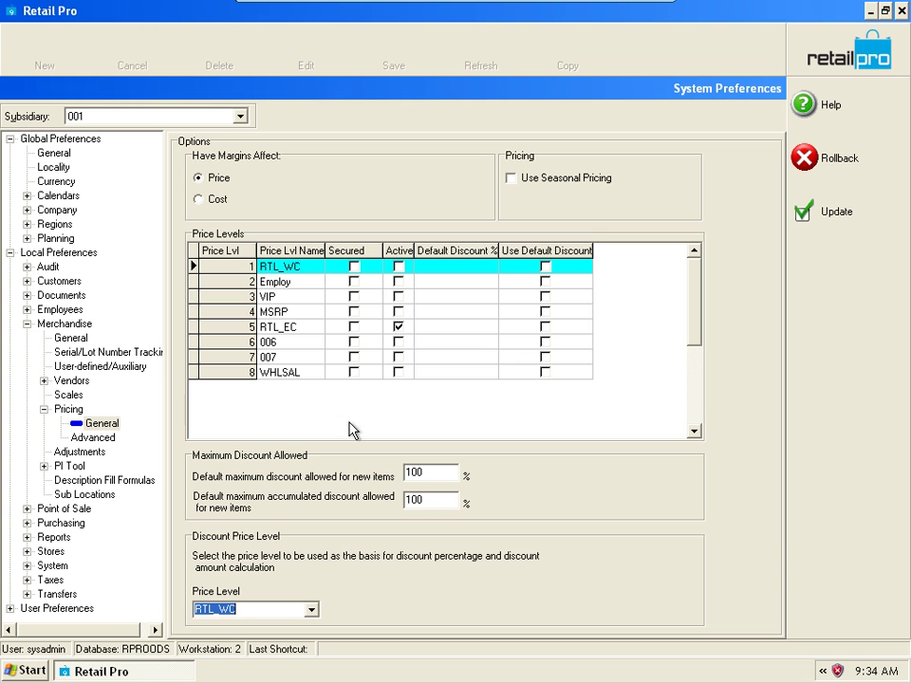
click(303, 282)
click(304, 296)
drag(305, 323, 301, 374)
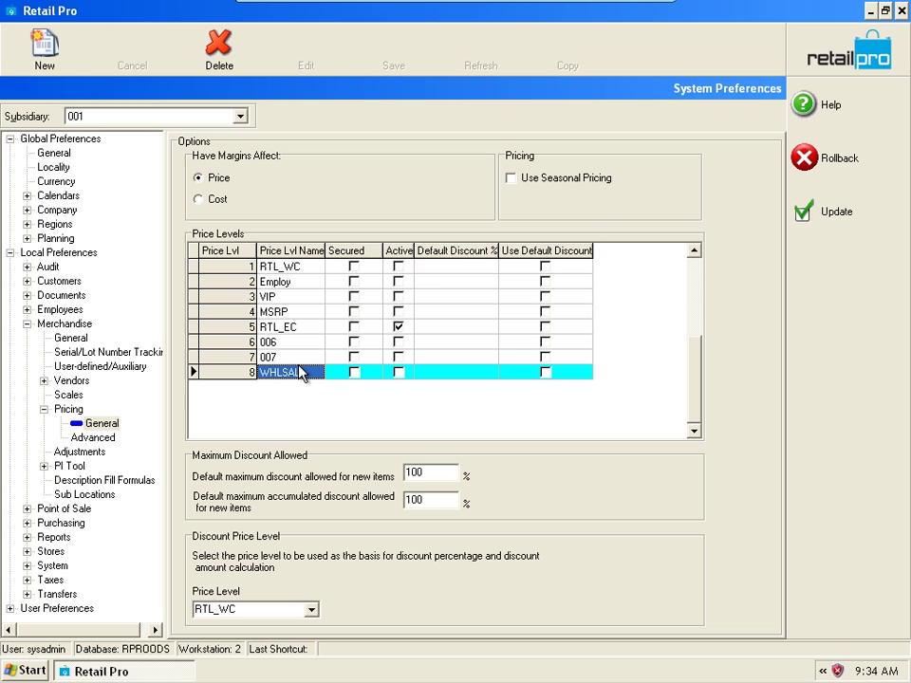
Step: Enter default discounts of 25% for Employ and VIP, 10% MSRP, 5% RTL_EC and 50% WHLSAL
click(441, 282)
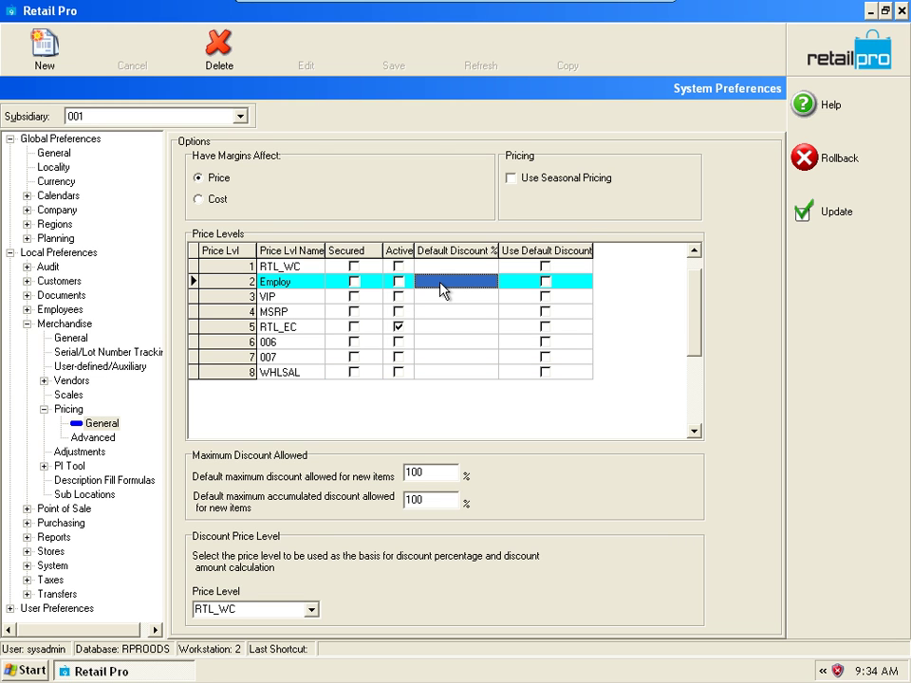
text(25)
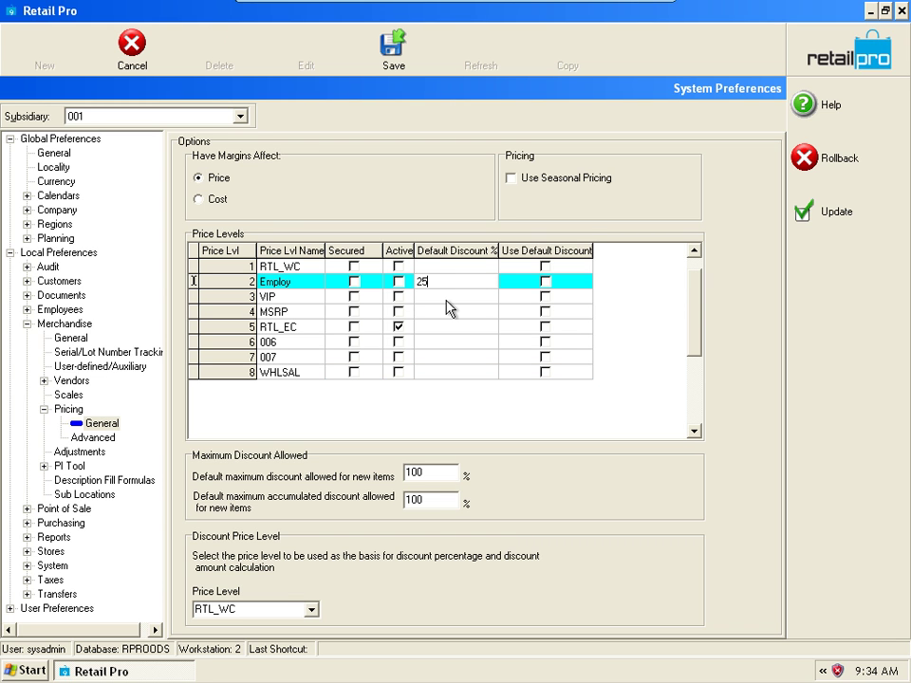
click(446, 301)
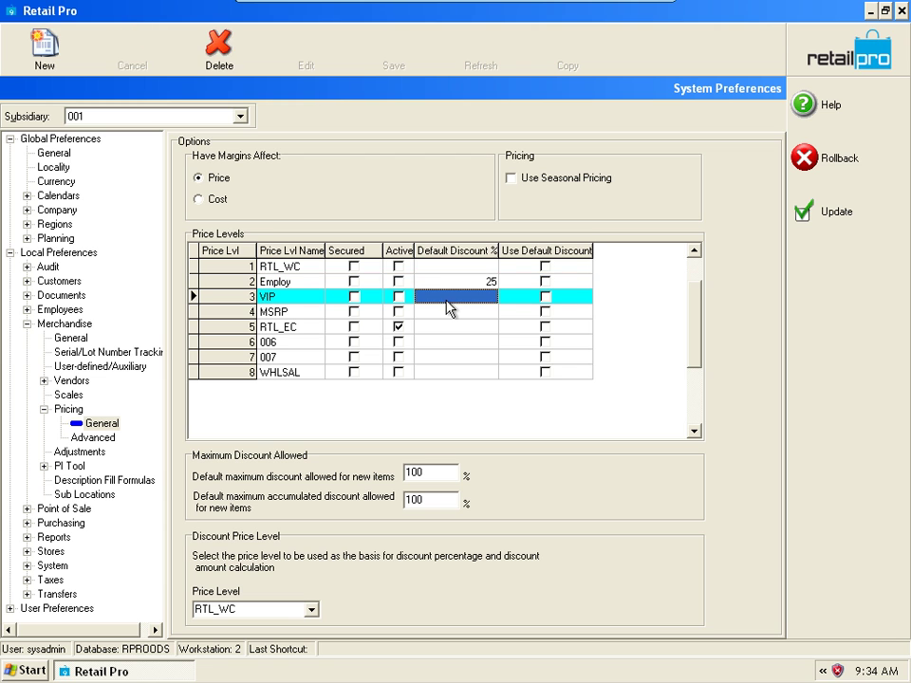
text(25)
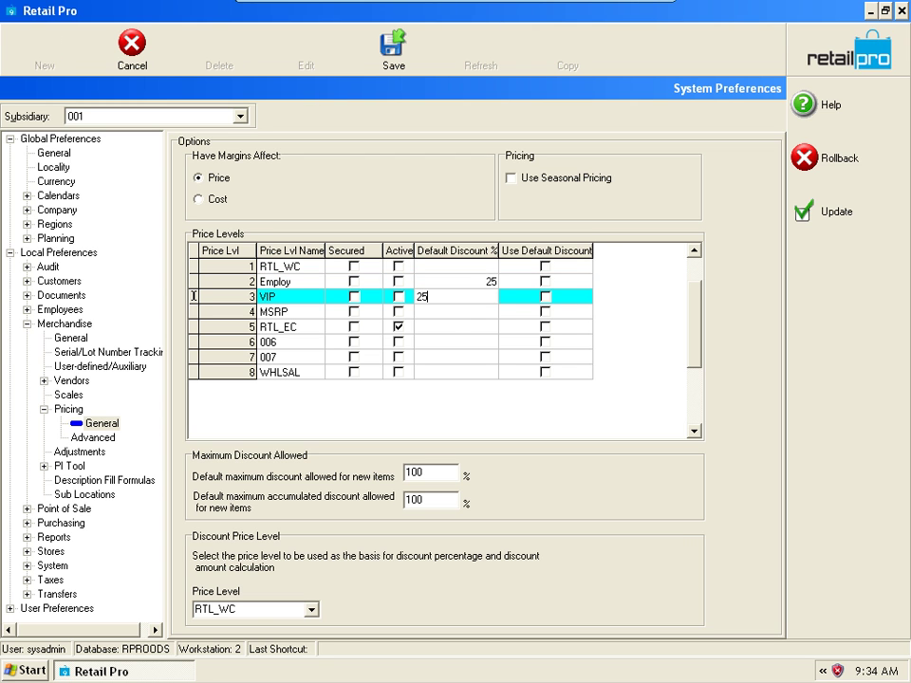
click(445, 313)
text(10)
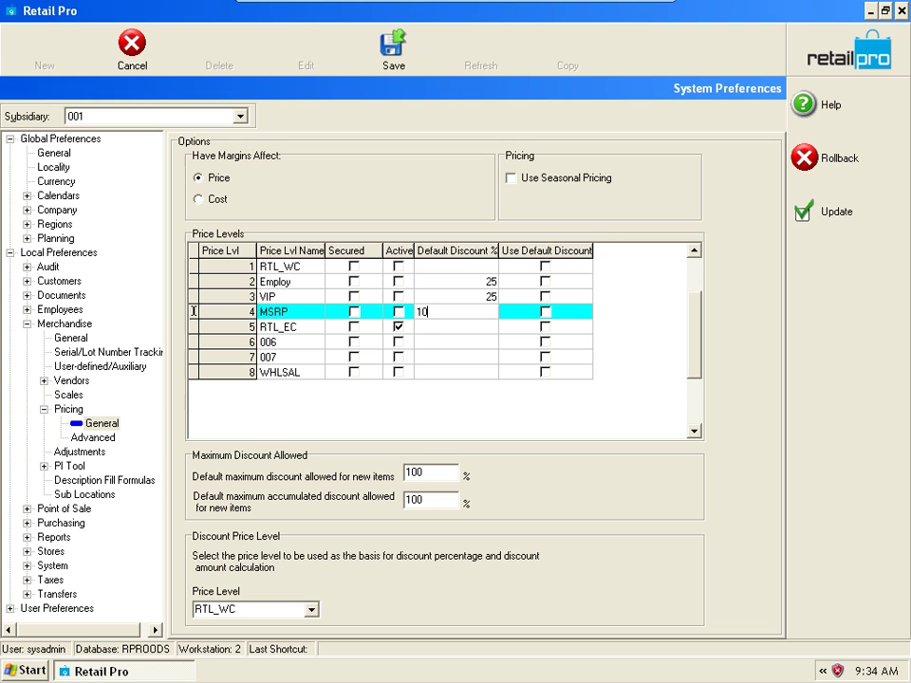
key(shift+Home)
click(445, 330)
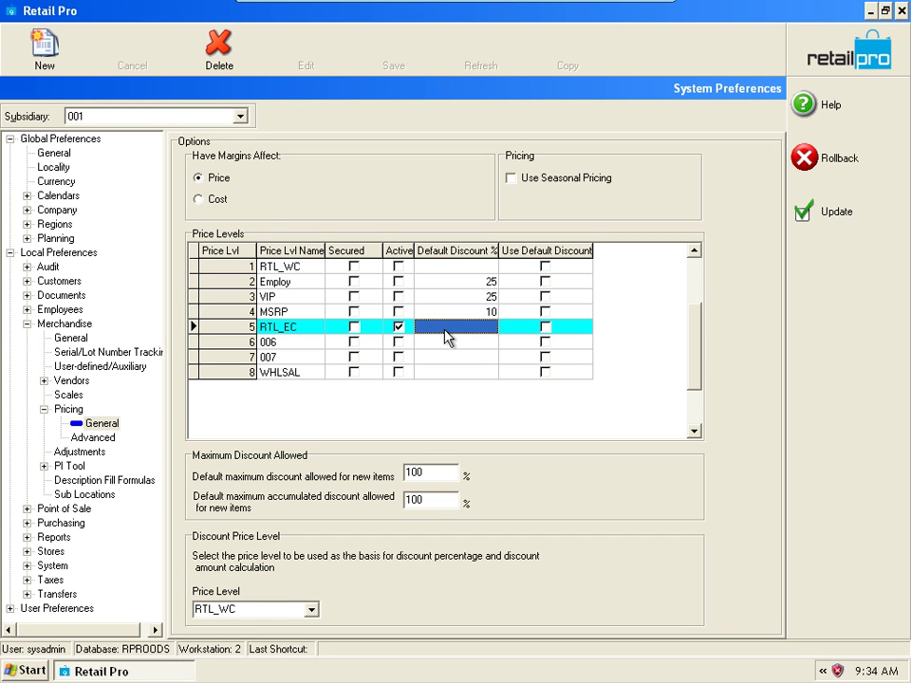
text(5)
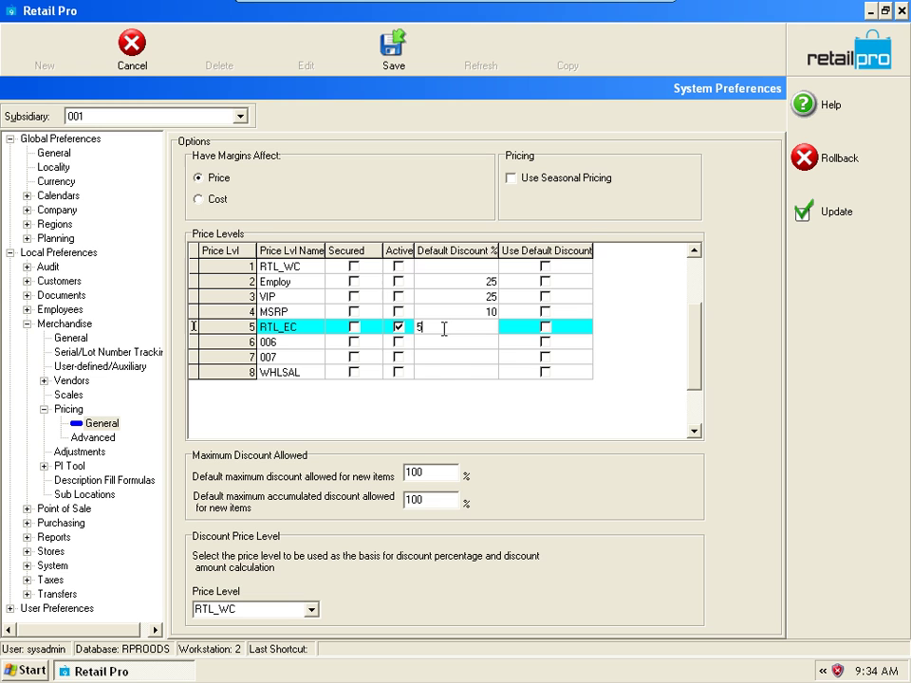
click(445, 380)
text(50)
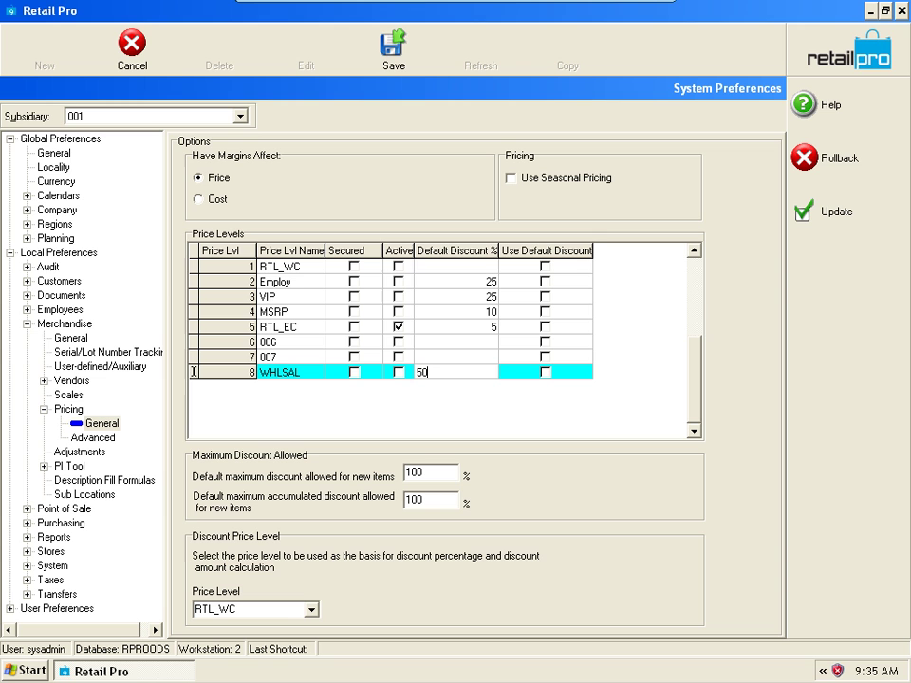
click(445, 357)
click(446, 371)
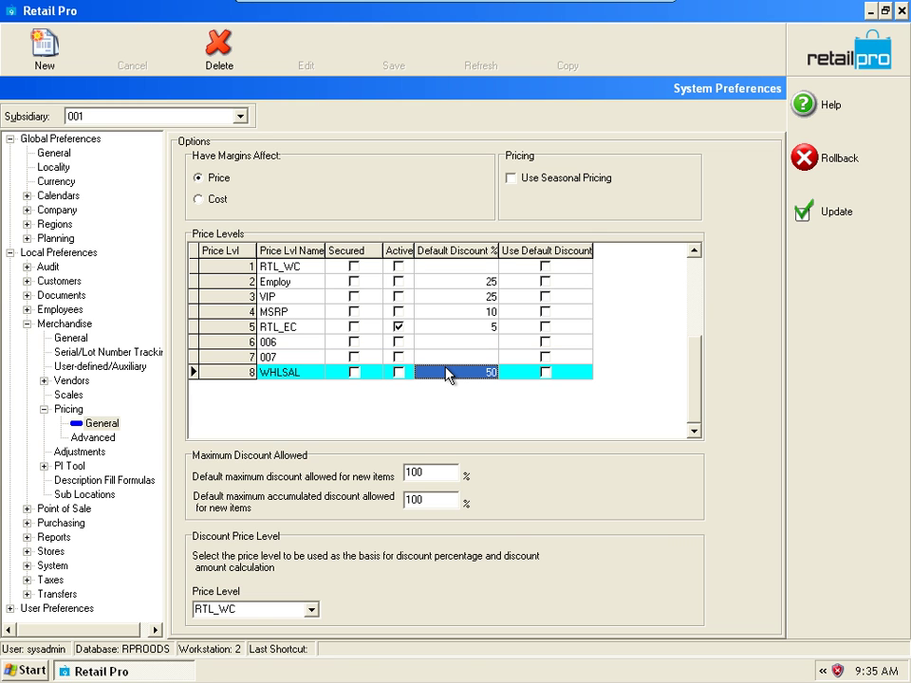
Step: Turn on Use Default Discount for Employ, VIP, MSRP, RTL_EC and WHLSAL, then save
click(564, 283)
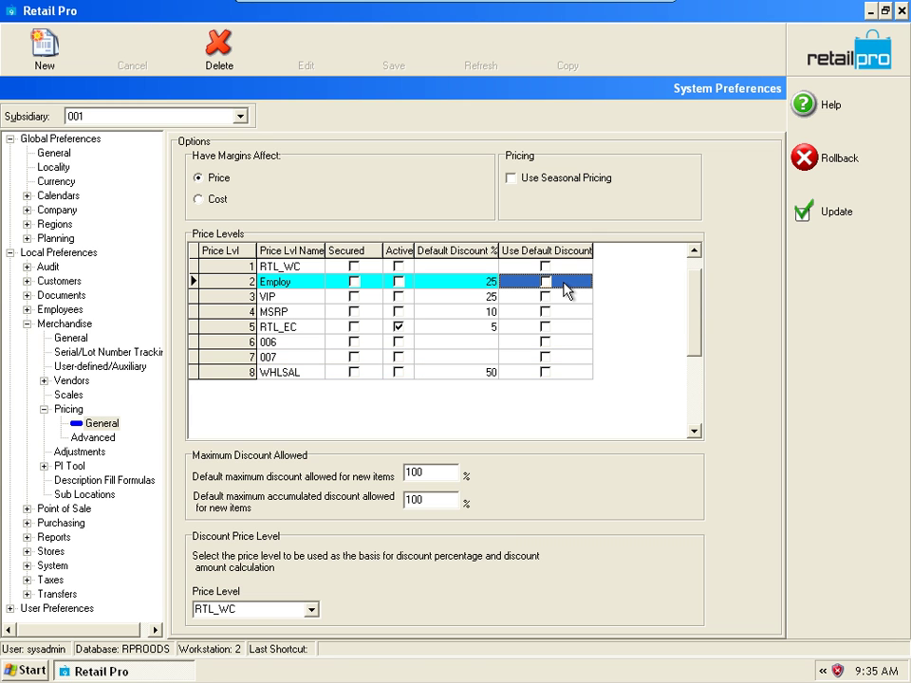
click(564, 285)
click(562, 297)
click(562, 297)
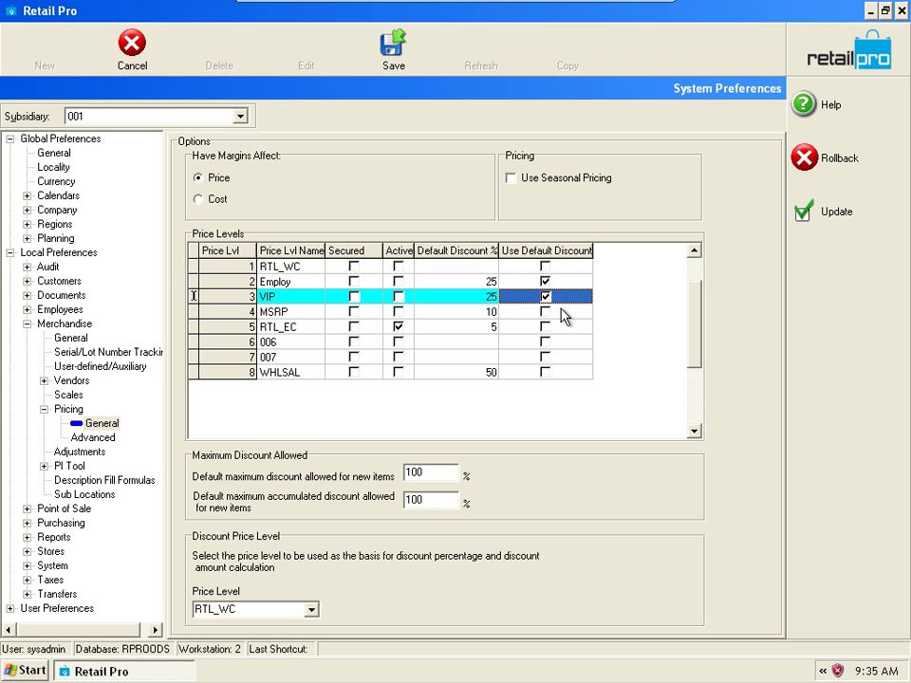
click(563, 311)
click(563, 313)
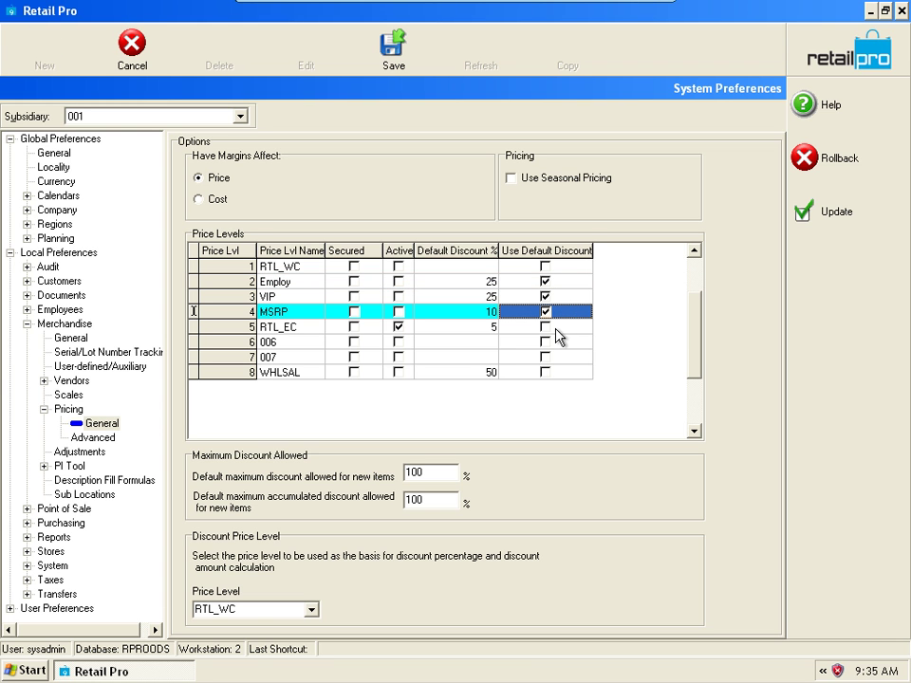
click(556, 328)
click(556, 328)
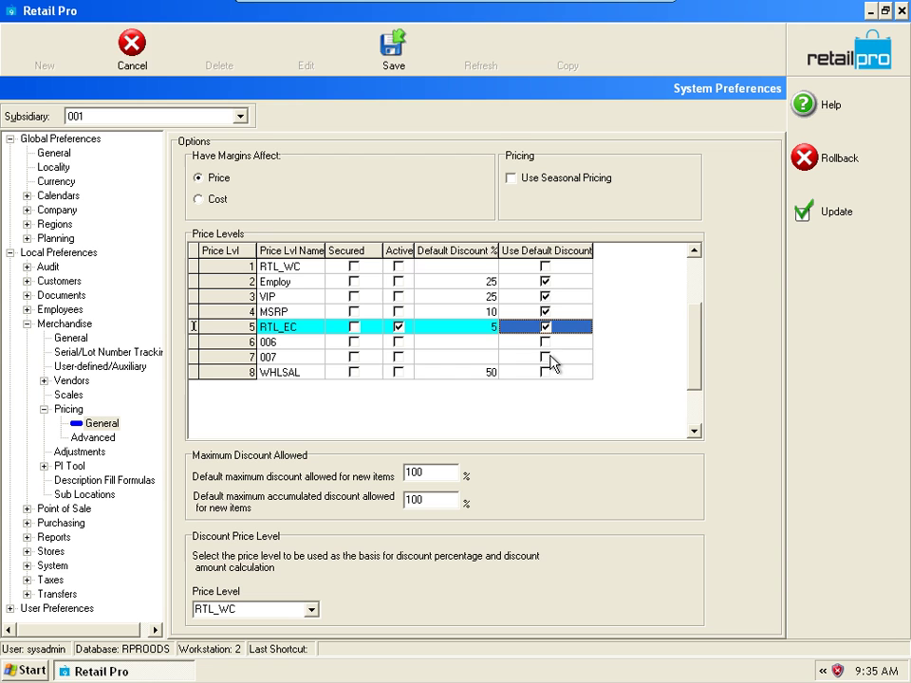
click(550, 372)
click(550, 372)
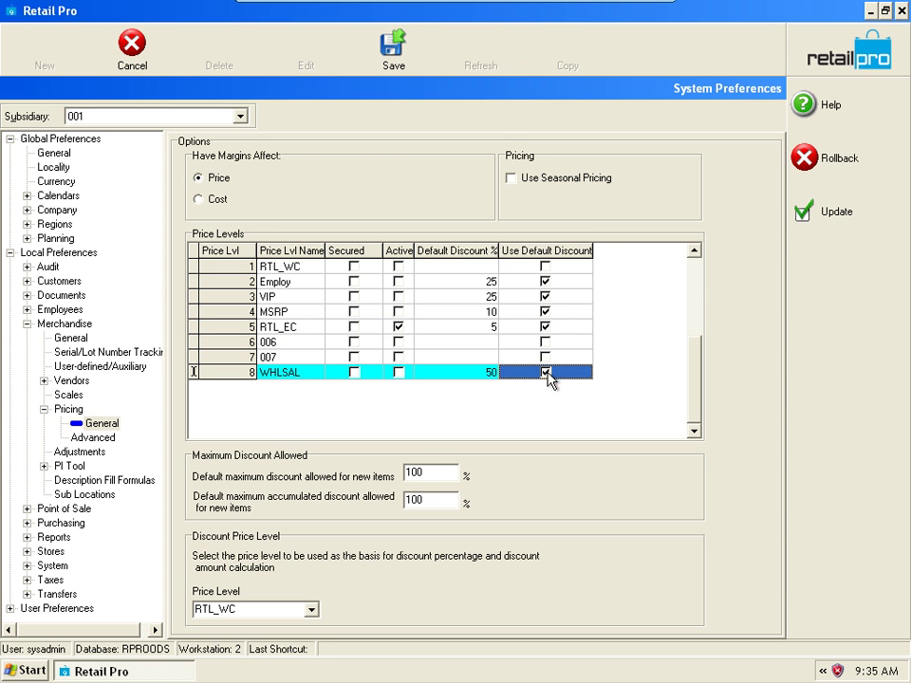
click(405, 64)
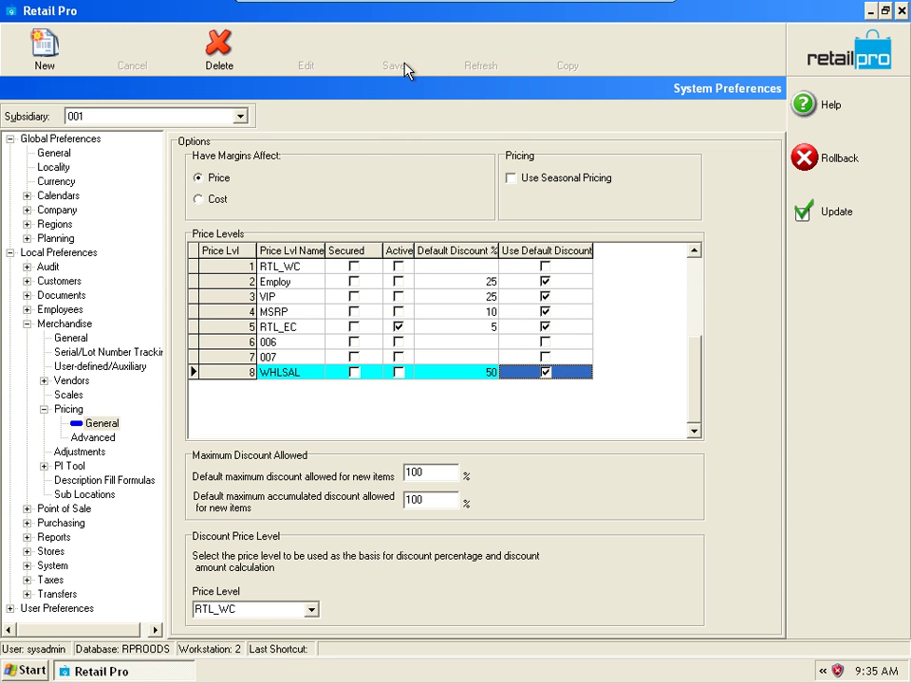
Step: Apply the preferences, open the Inventory list, and bring up Price Manager's Adjust Prices dialog
click(861, 227)
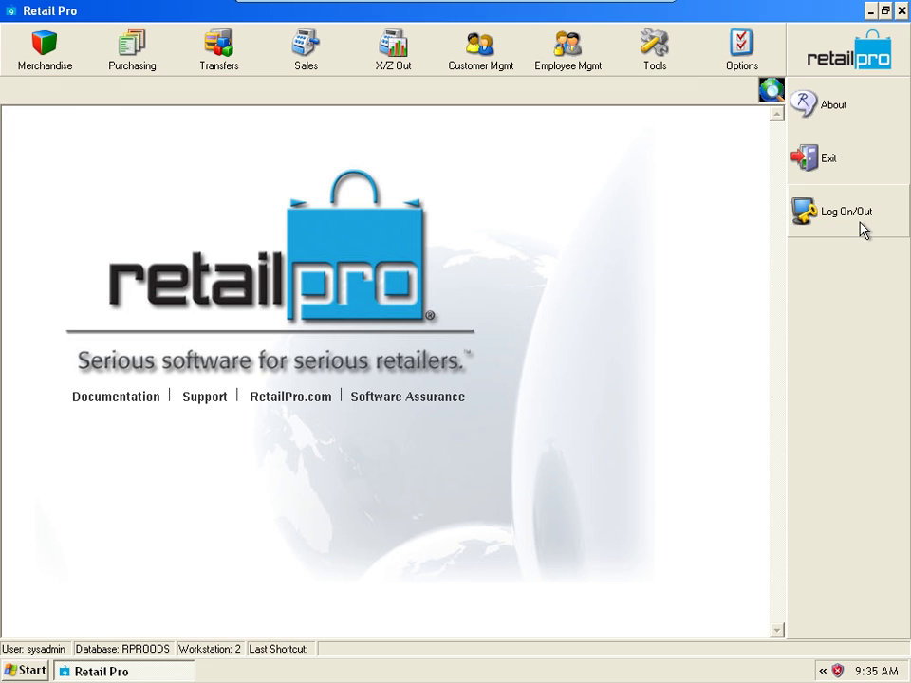
click(59, 67)
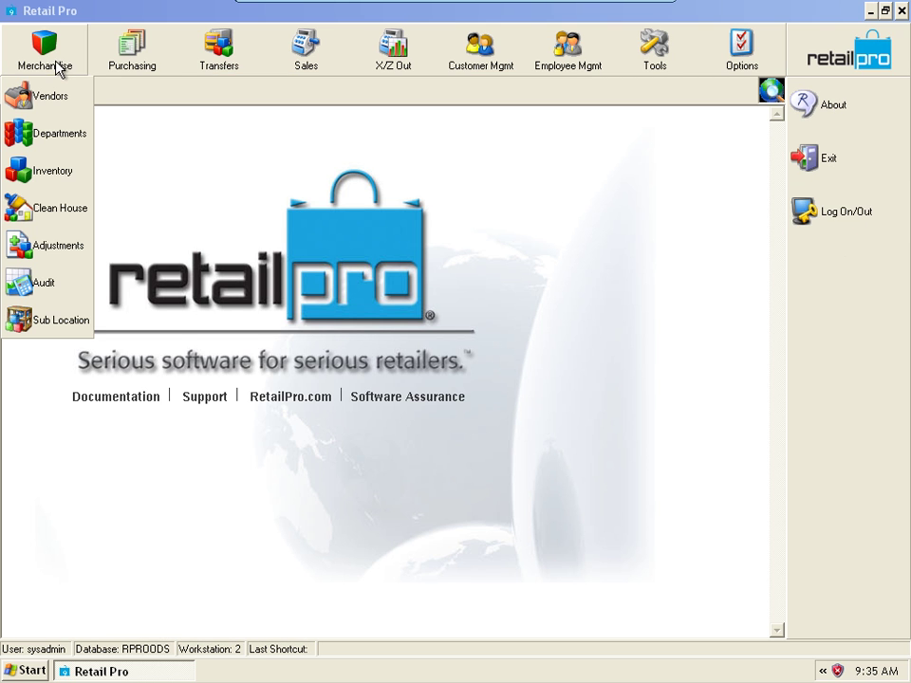
click(59, 172)
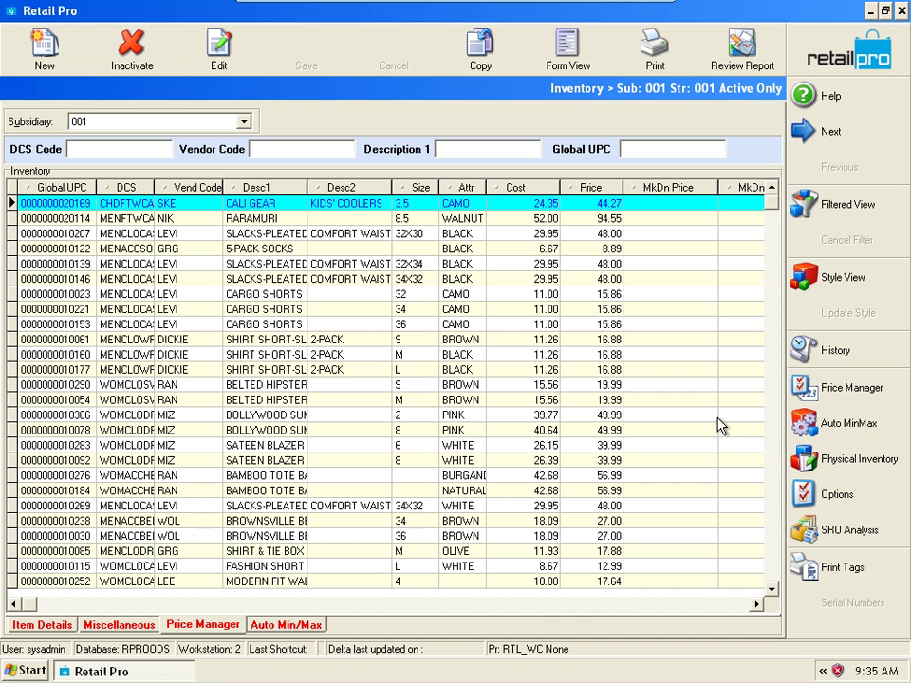
click(818, 389)
click(727, 391)
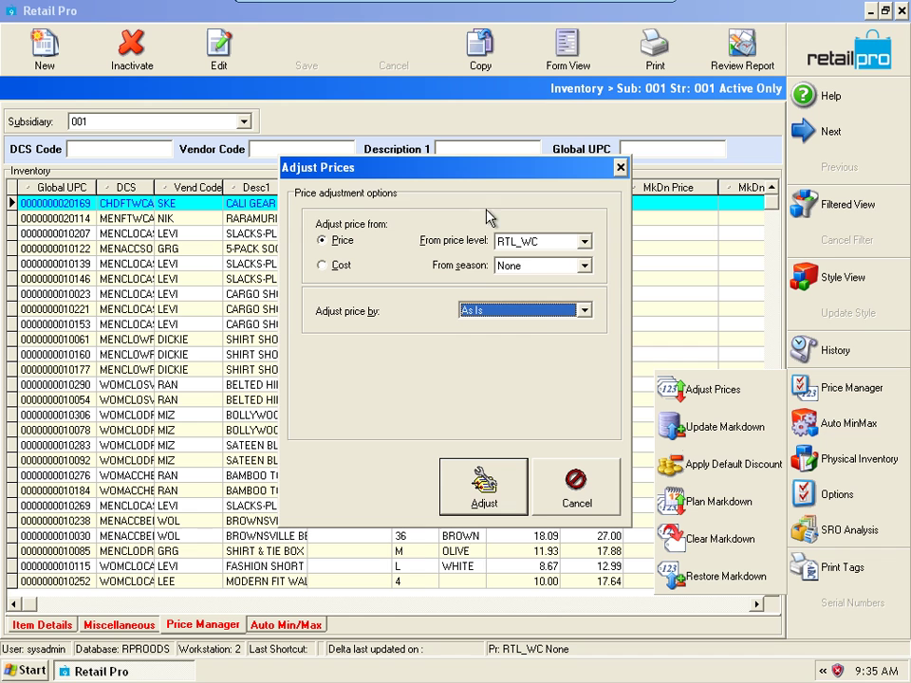
Step: Adjust the markdown prices by adding 10 percent to the RTL_WC prices
click(538, 312)
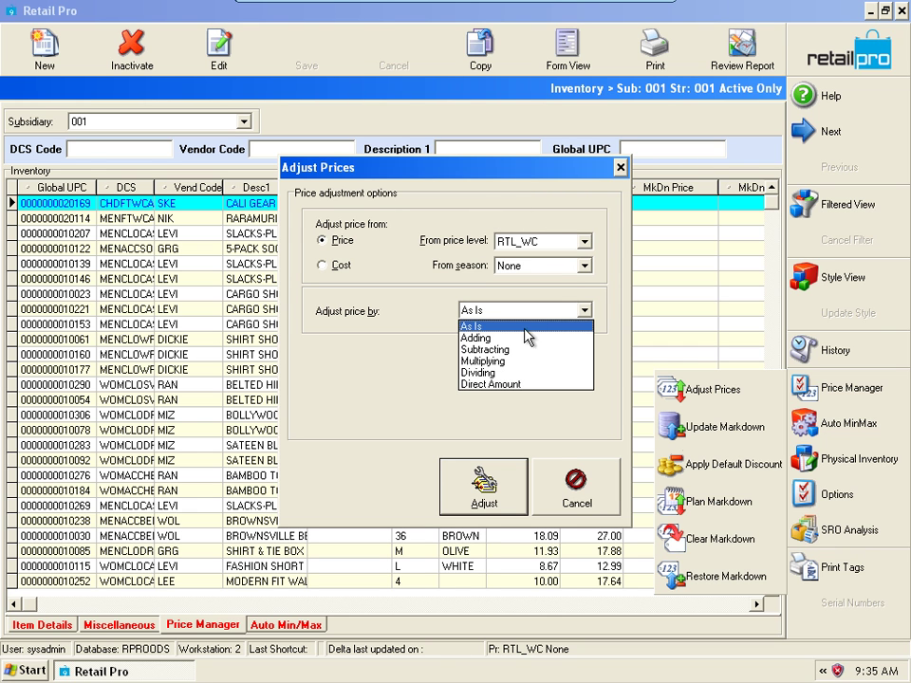
click(522, 339)
click(522, 361)
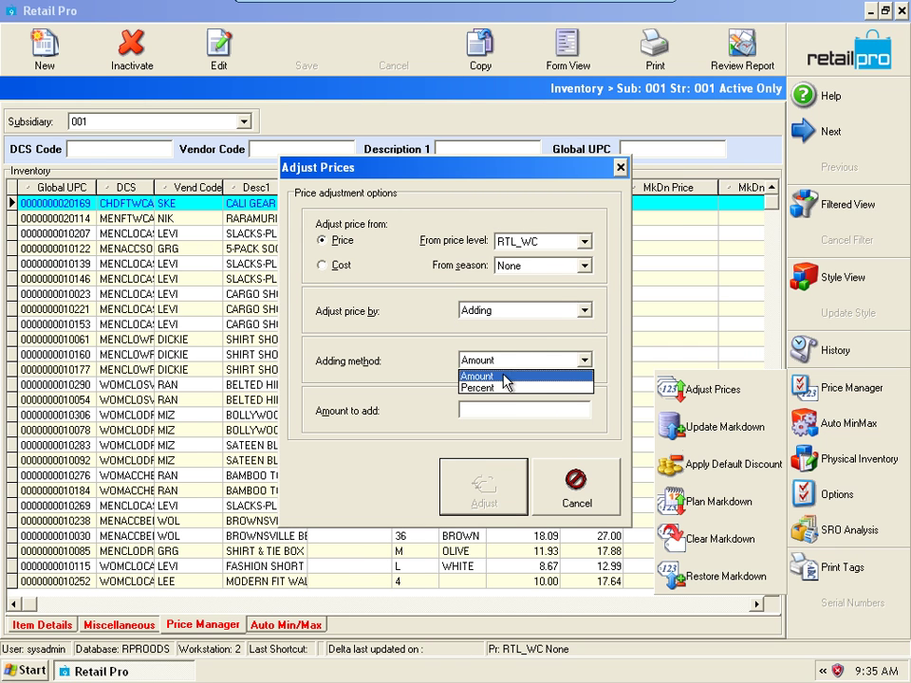
click(503, 389)
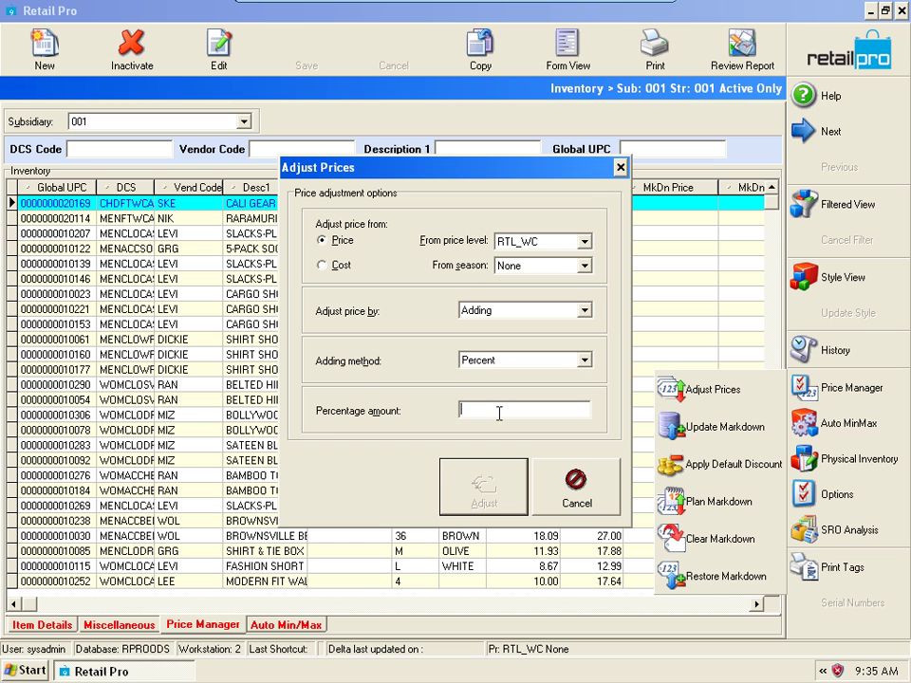
text(10)
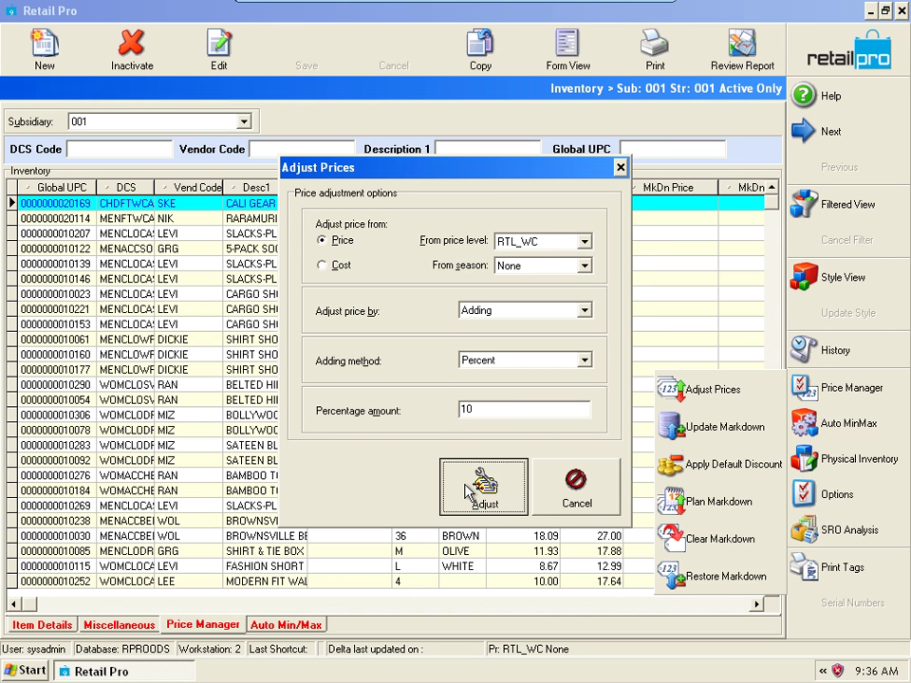
click(479, 488)
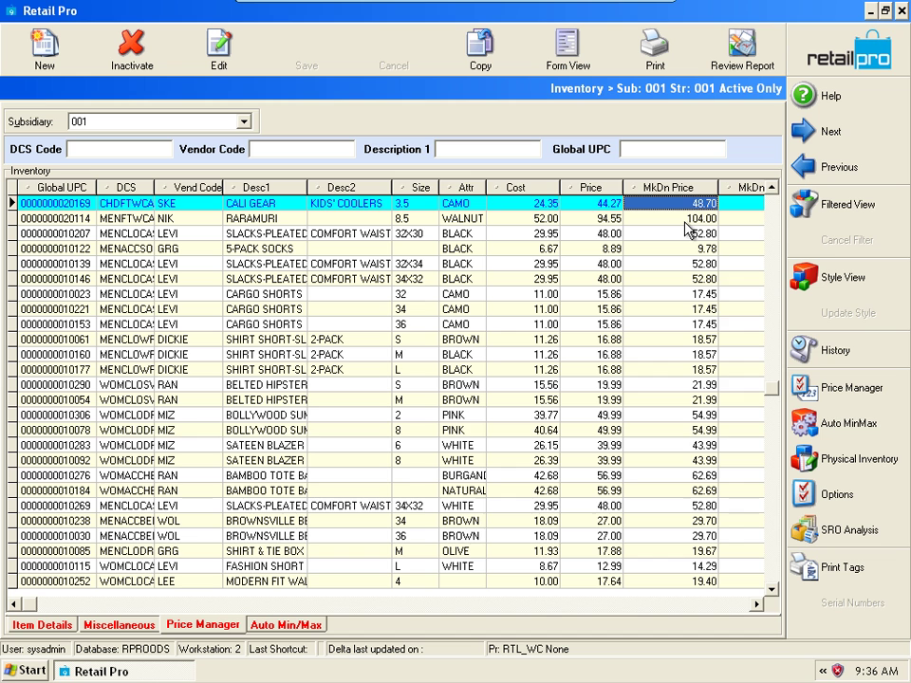
Step: Check the new markdown prices, including the Bamboo Tote and Belted Hipster items
shift+click(690, 430)
click(691, 476)
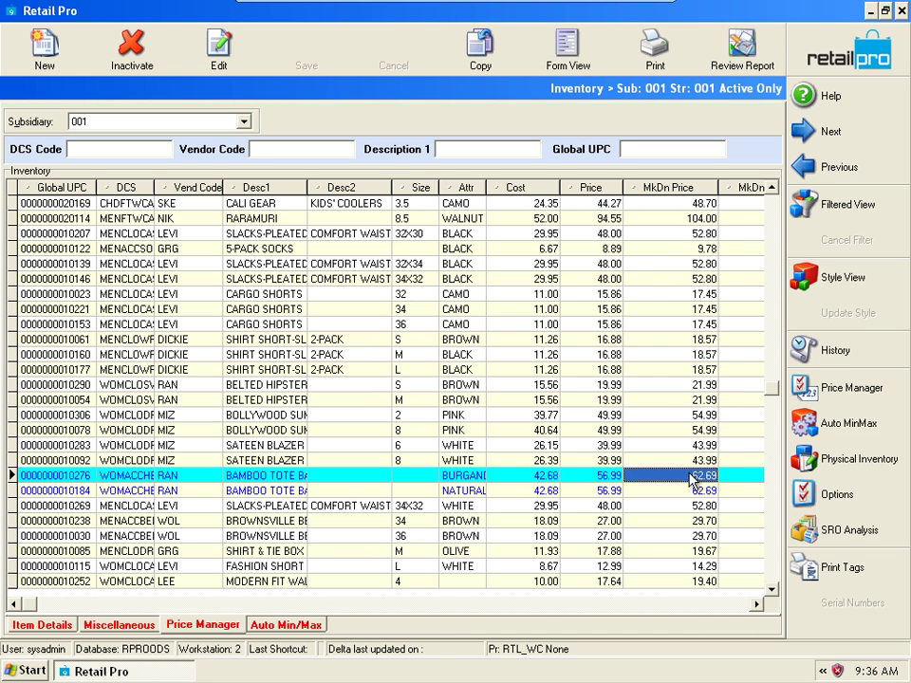
click(690, 400)
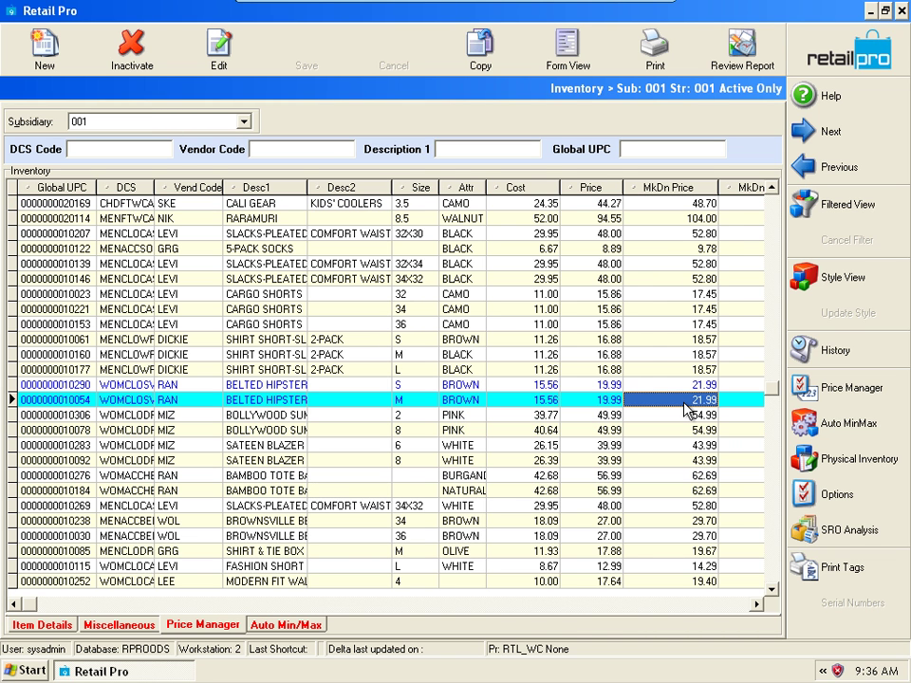
Step: Run Update Markdown now so the 191 RTL_WC prices take the markdown values
click(835, 388)
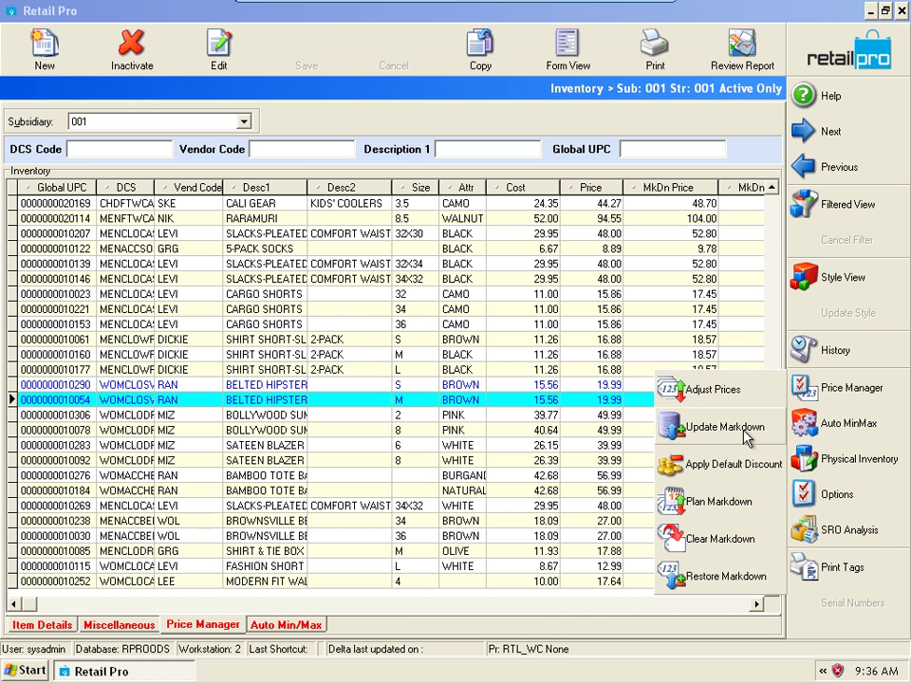
click(746, 432)
click(375, 340)
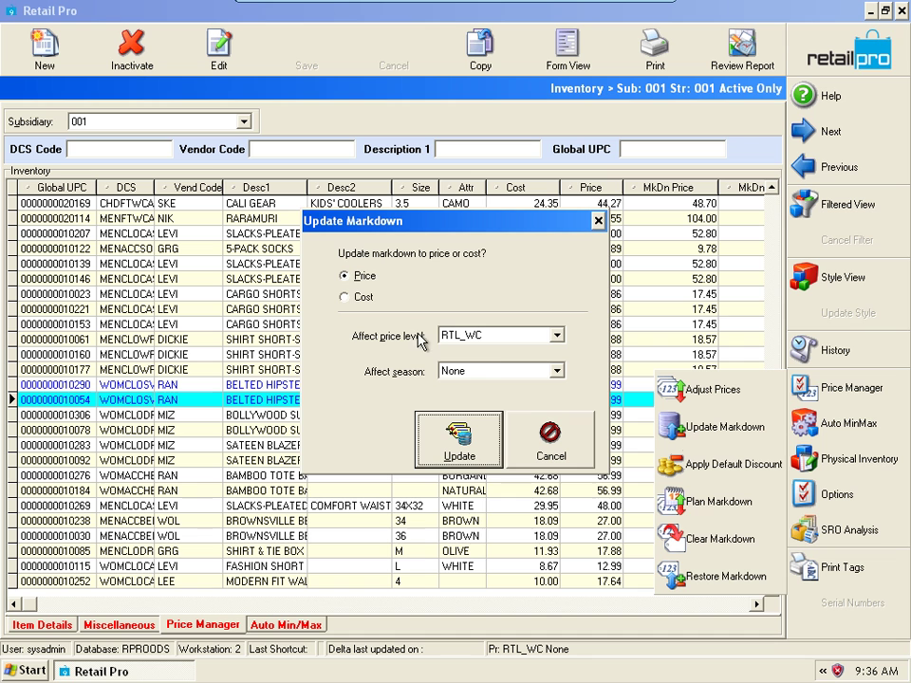
click(448, 432)
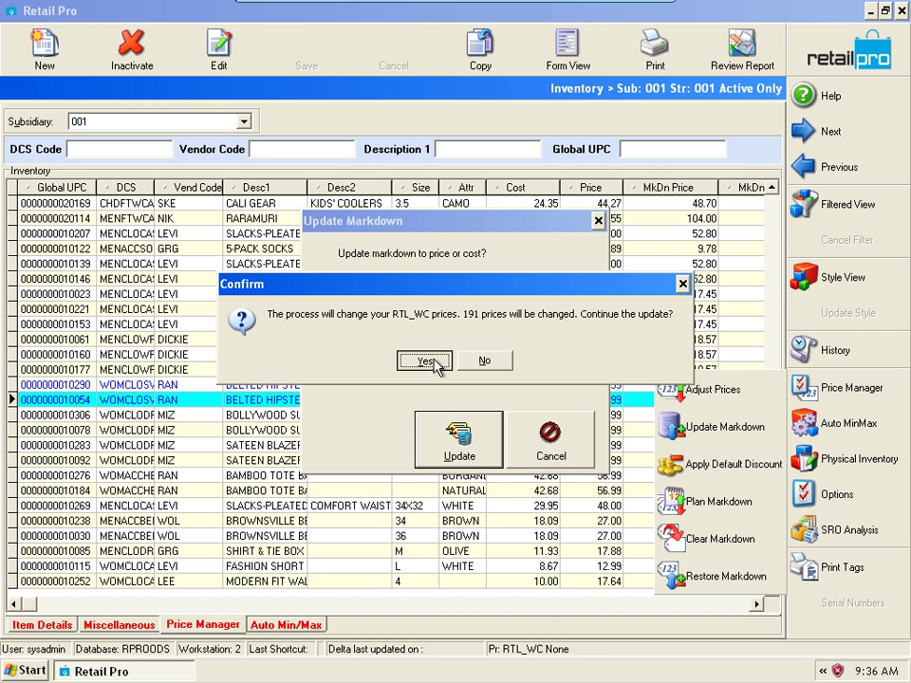
click(426, 360)
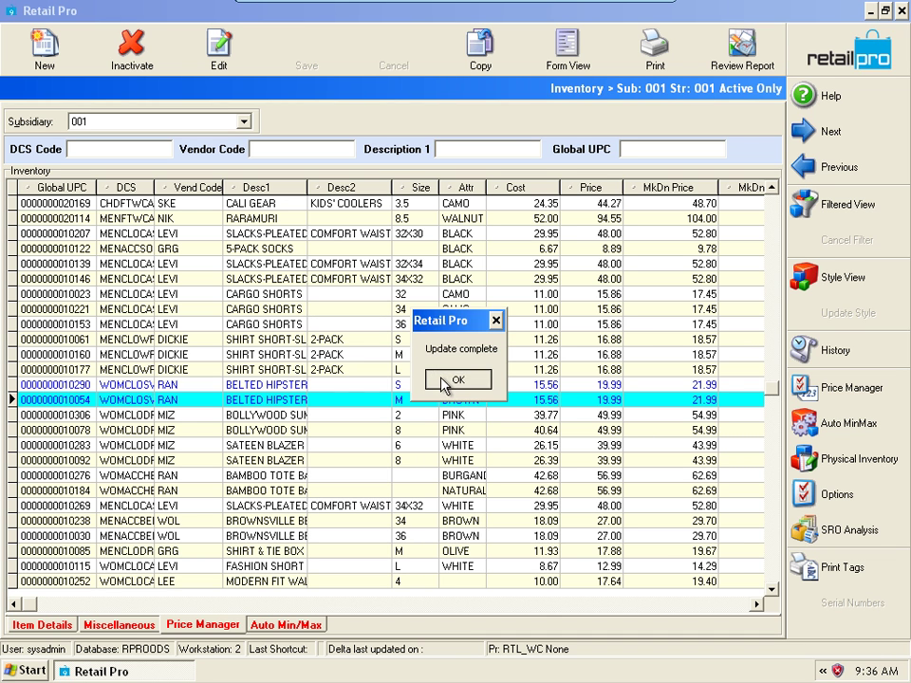
click(446, 381)
click(682, 357)
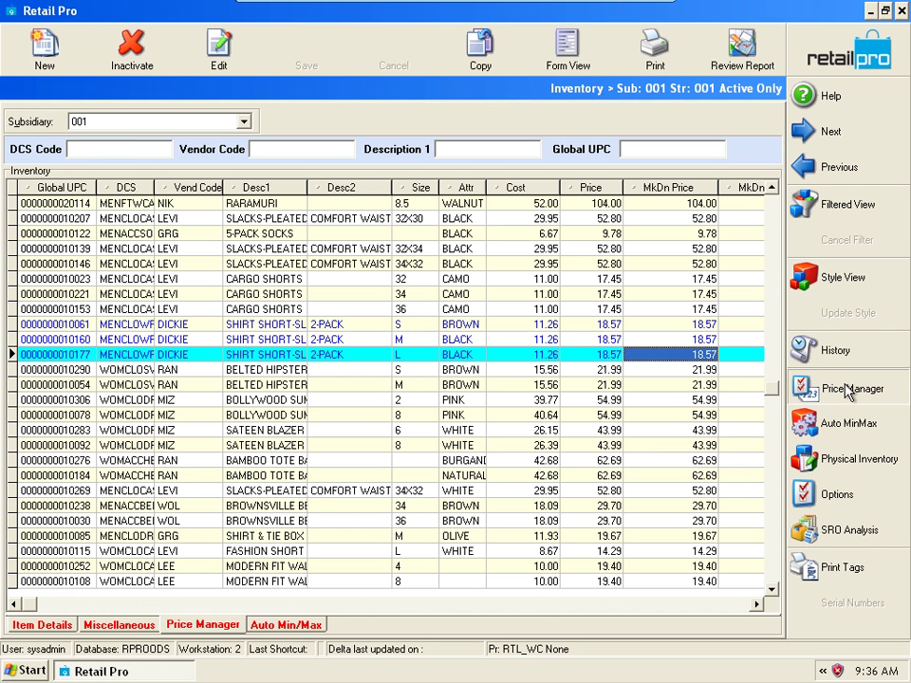
Step: Apply Default Discount from Price Manager and confirm recalculating all price levels
click(823, 388)
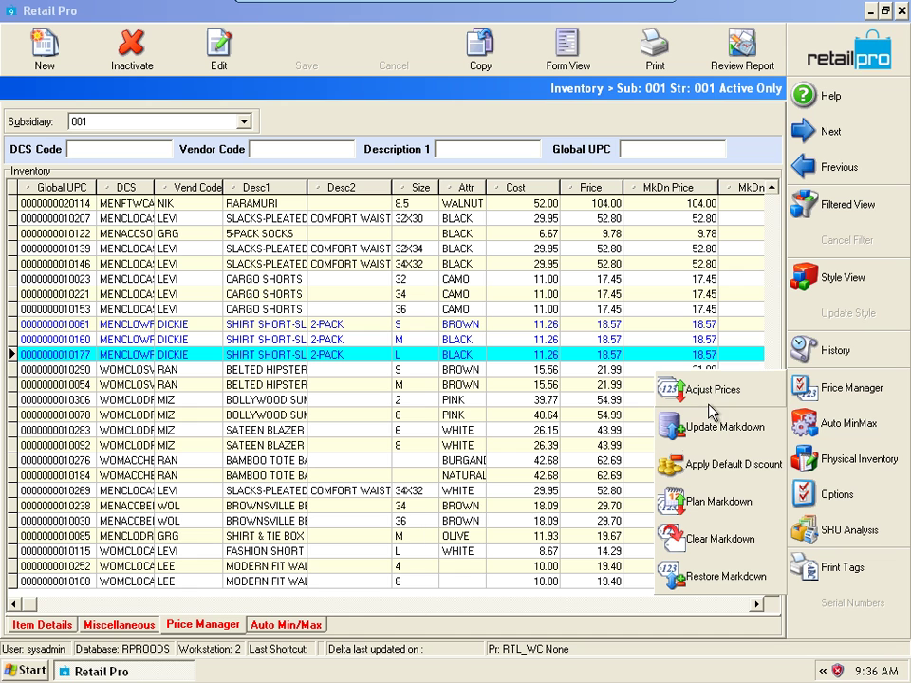
click(726, 479)
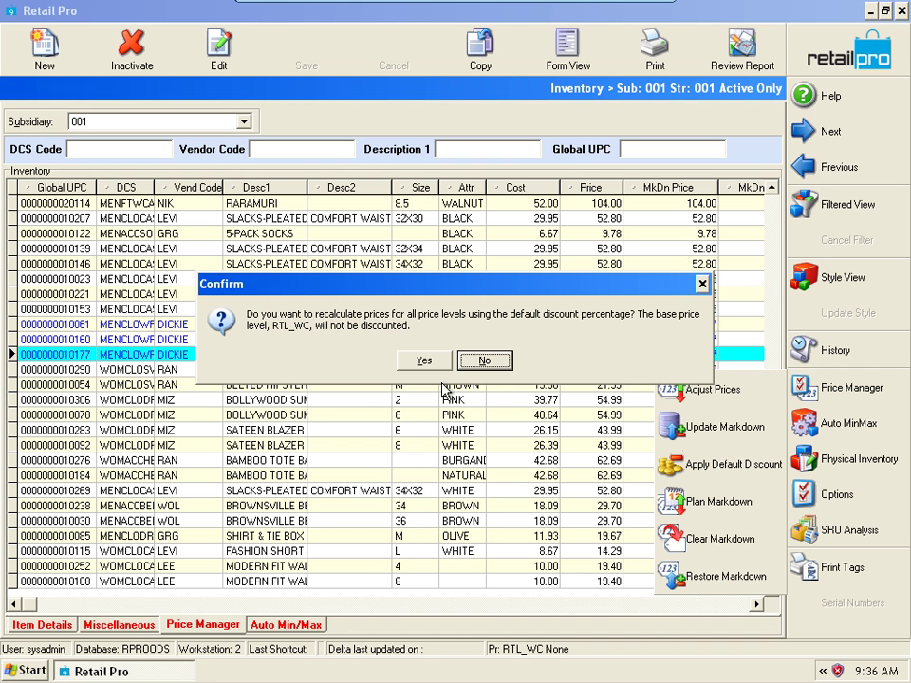
drag(417, 289, 415, 272)
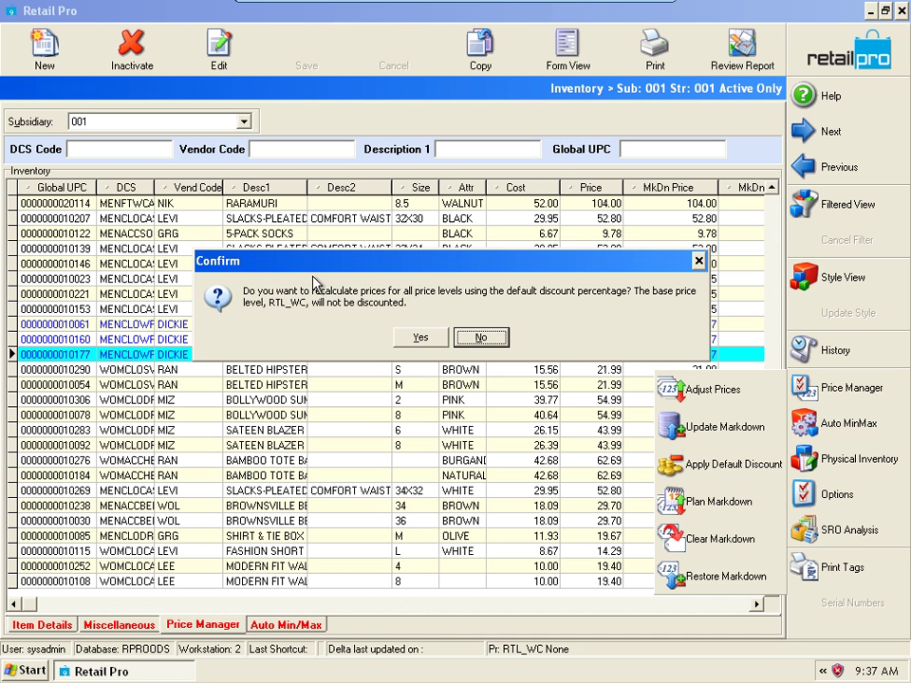
click(426, 340)
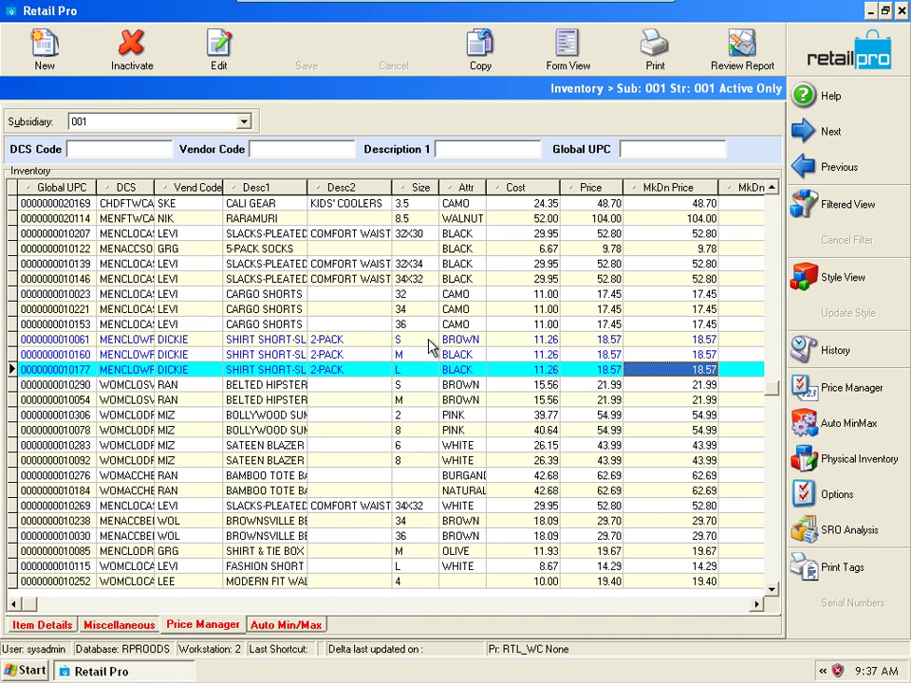
click(593, 370)
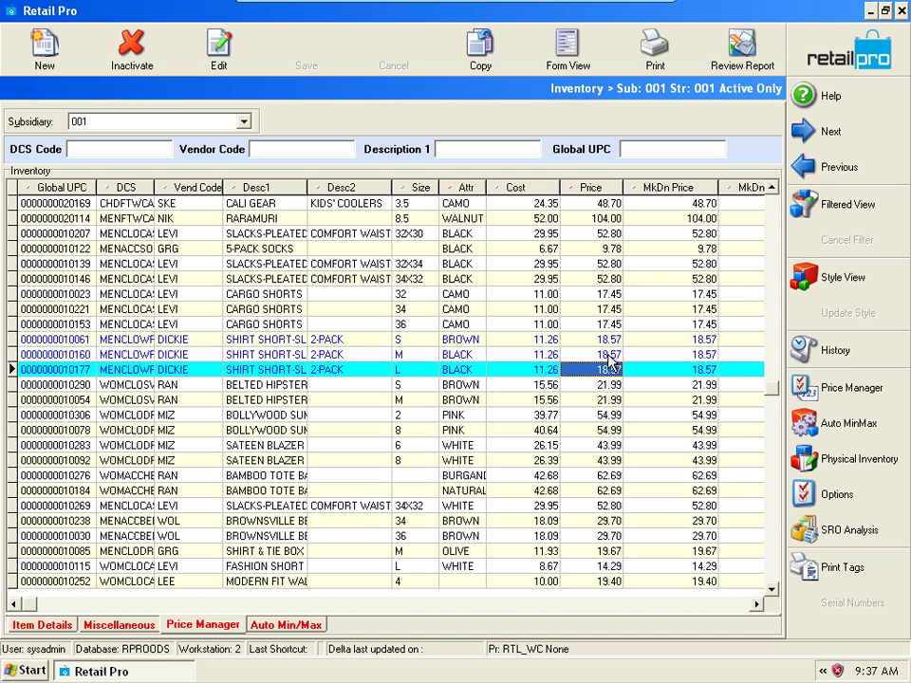
click(575, 58)
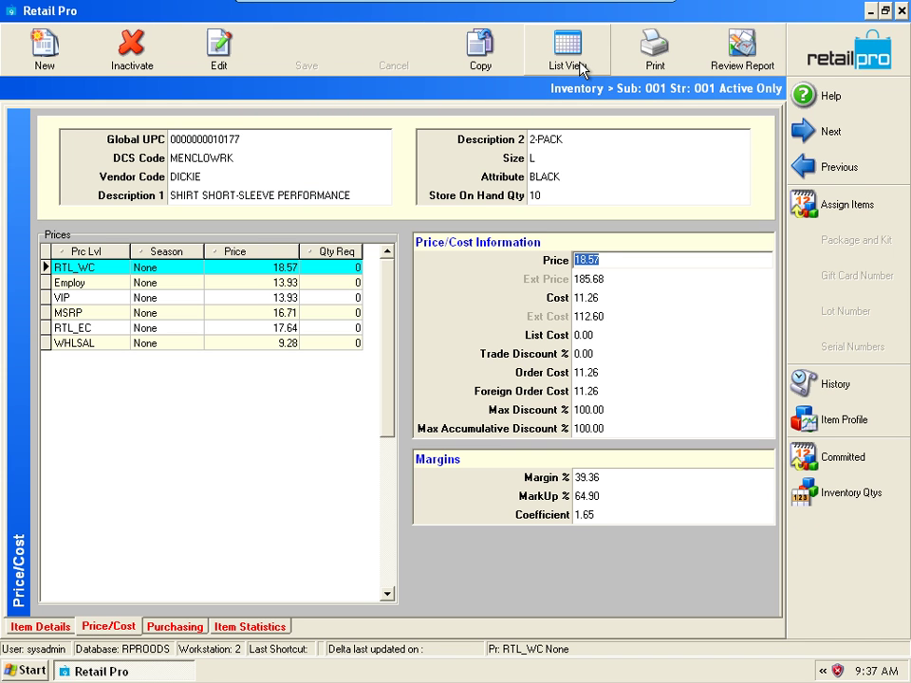
click(238, 269)
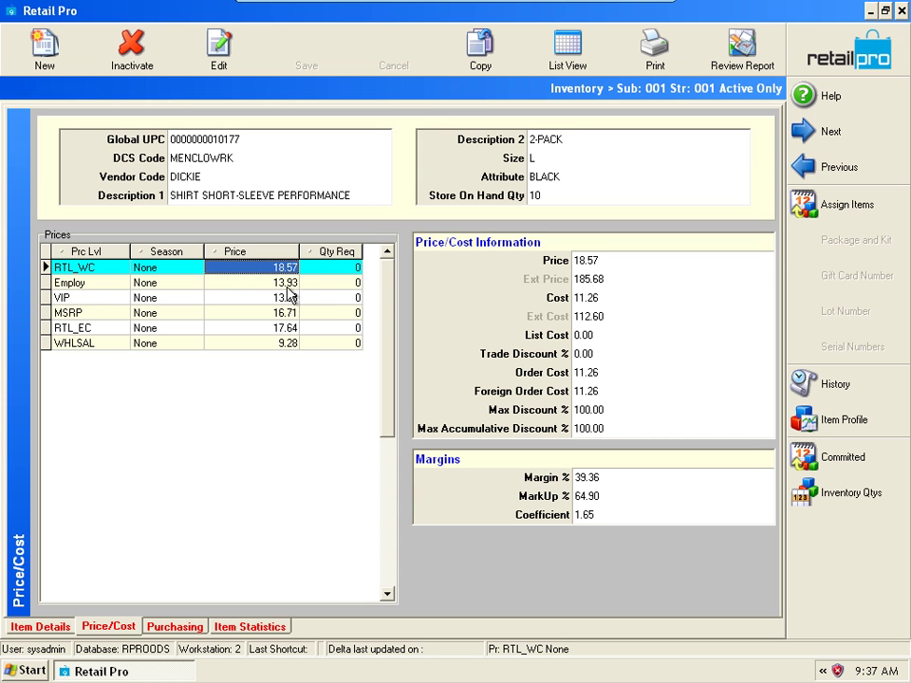
Step: Verify Employ and VIP at 13.93, MSRP 16.71, RTL_EC 17.64 and WHLSAL 9.28
click(287, 284)
click(289, 299)
key(Up)
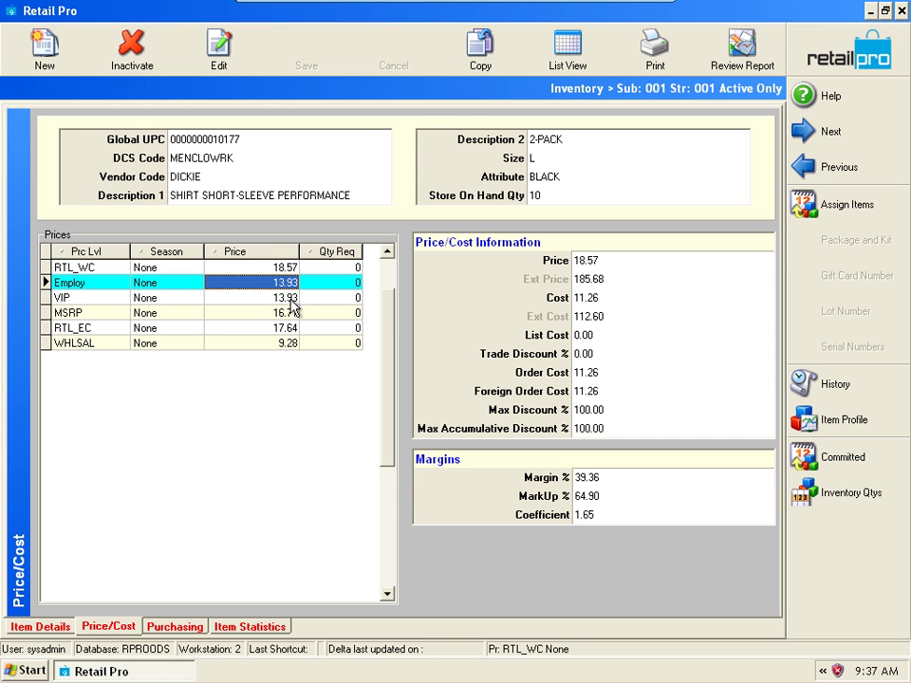
key(Down)
key(Up)
key(Down)
key(Up)
click(292, 300)
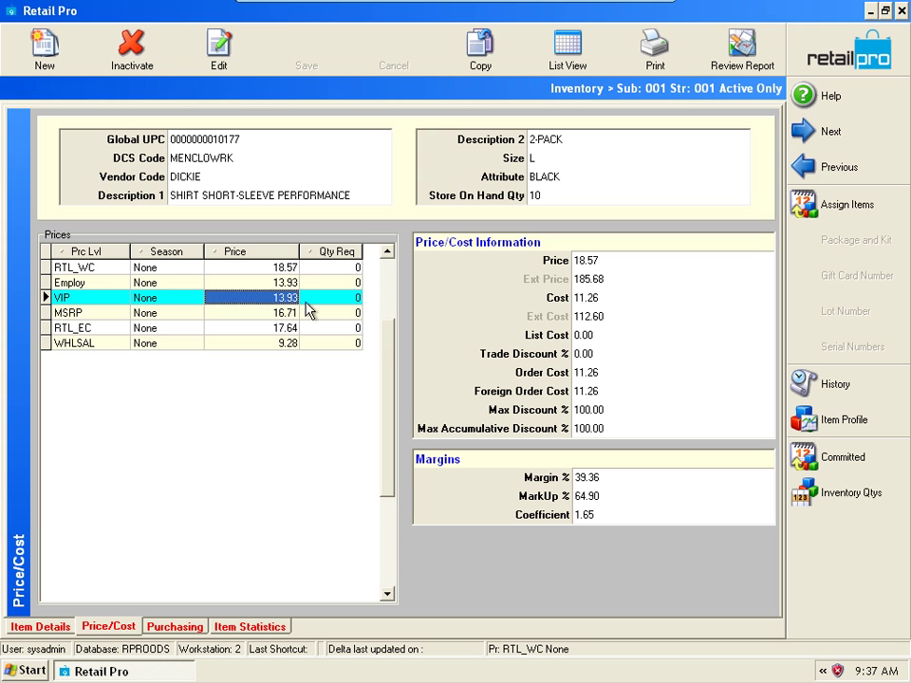
click(299, 313)
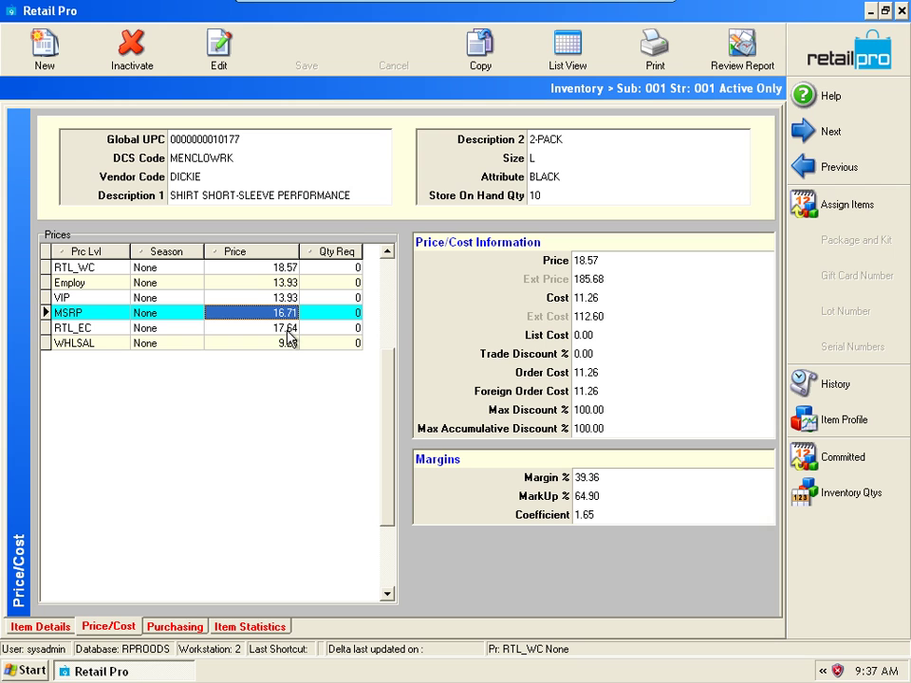
click(286, 330)
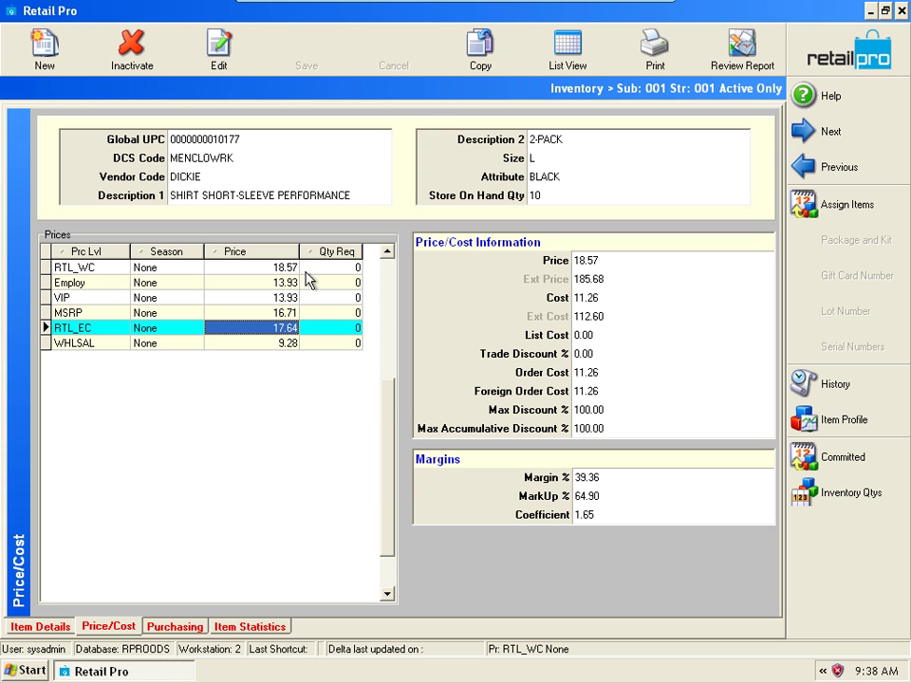
click(287, 345)
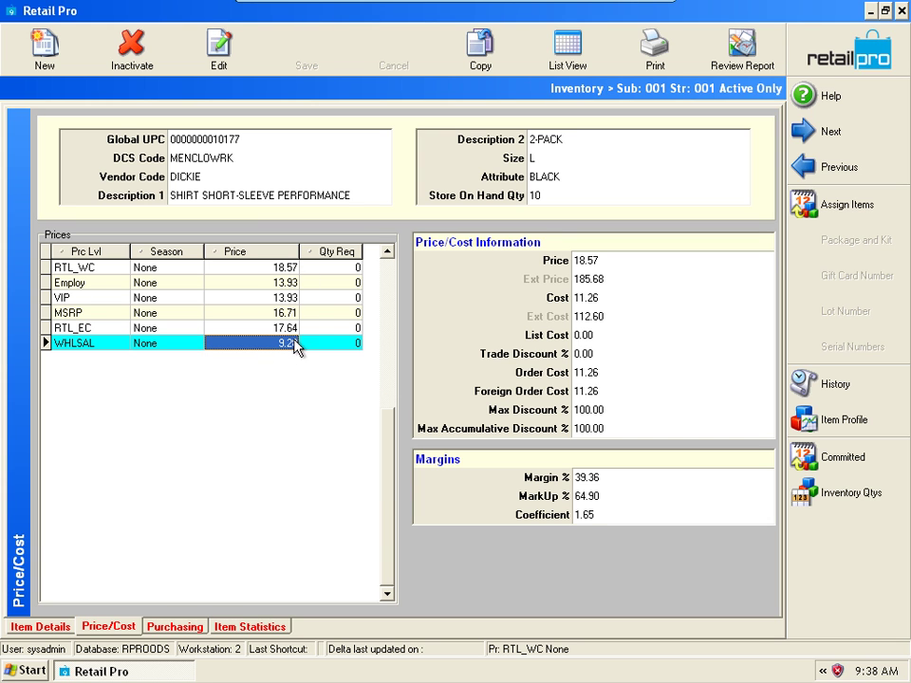